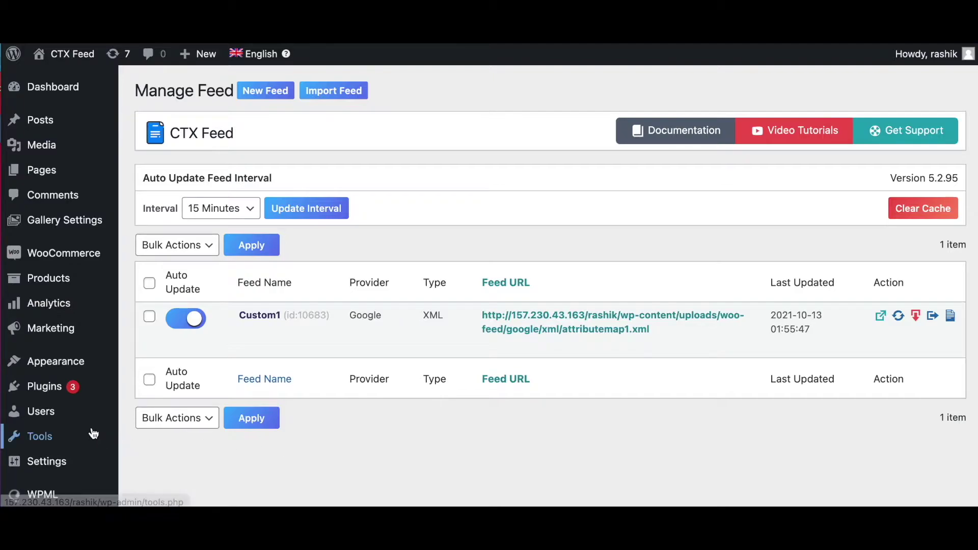
Open the CTX Feed Settings page, leaving Product per batch at 200.
{"action": "scroll", "coordinate": [92, 436], "scroll_direction": "down", "scroll_amount": 5}
{"action": "scroll", "coordinate": [77, 398], "scroll_direction": "down", "scroll_amount": 3}
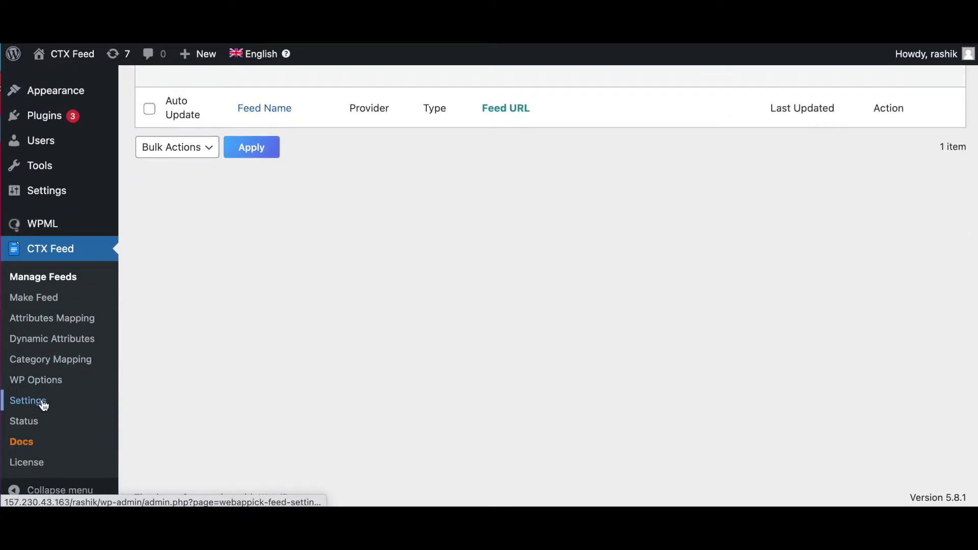
{"action": "left_click", "coordinate": [43, 405]}
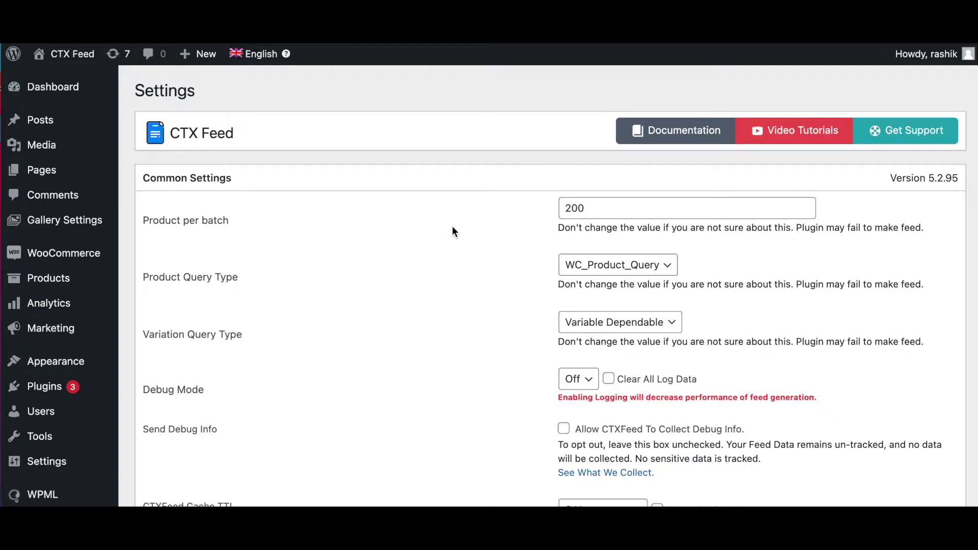
{"action": "left_click_drag", "start_coordinate": [609, 209], "coordinate": [521, 206]}
{"action": "left_click", "coordinate": [480, 218]}
Change Product Query Type from WC_Product_Query to Both.
{"action": "left_click", "coordinate": [644, 275]}
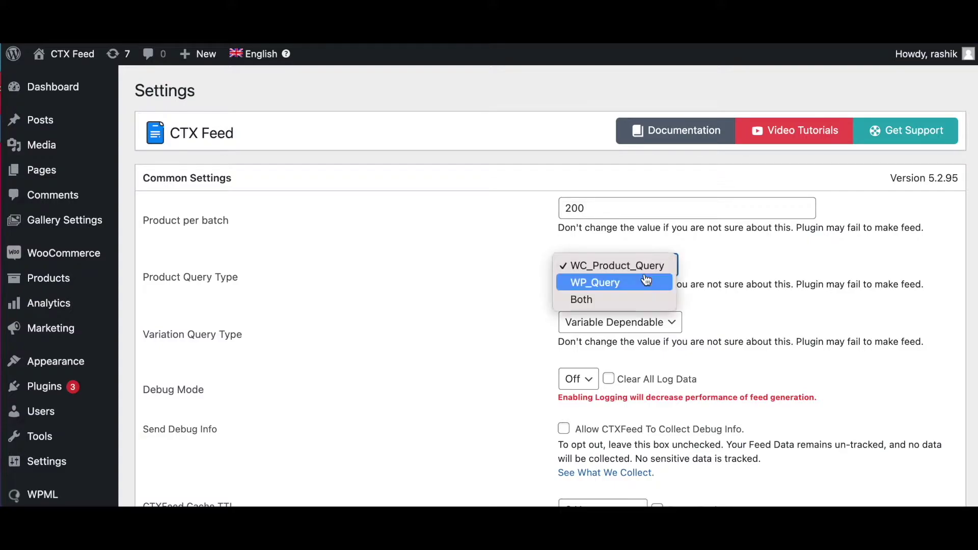
{"action": "left_click", "coordinate": [618, 301]}
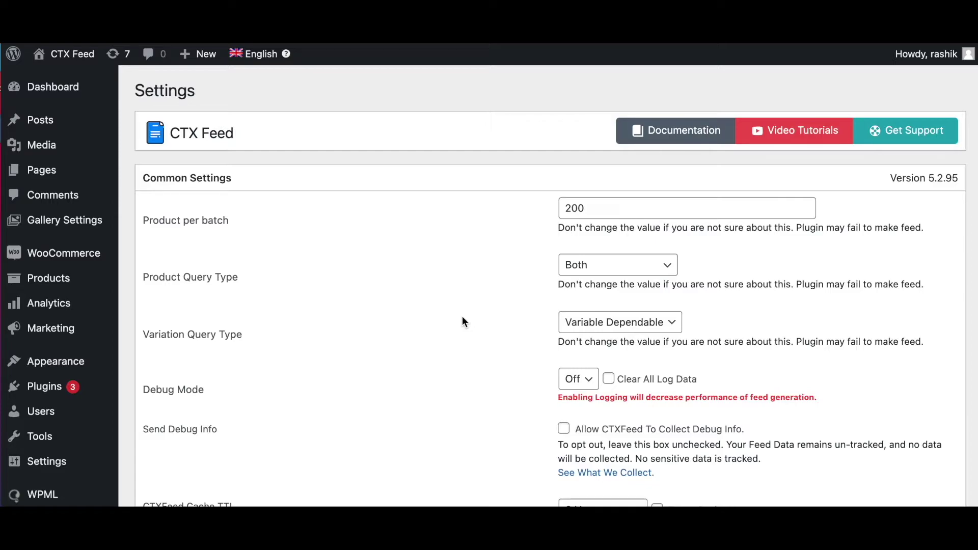
{"action": "left_click", "coordinate": [619, 269]}
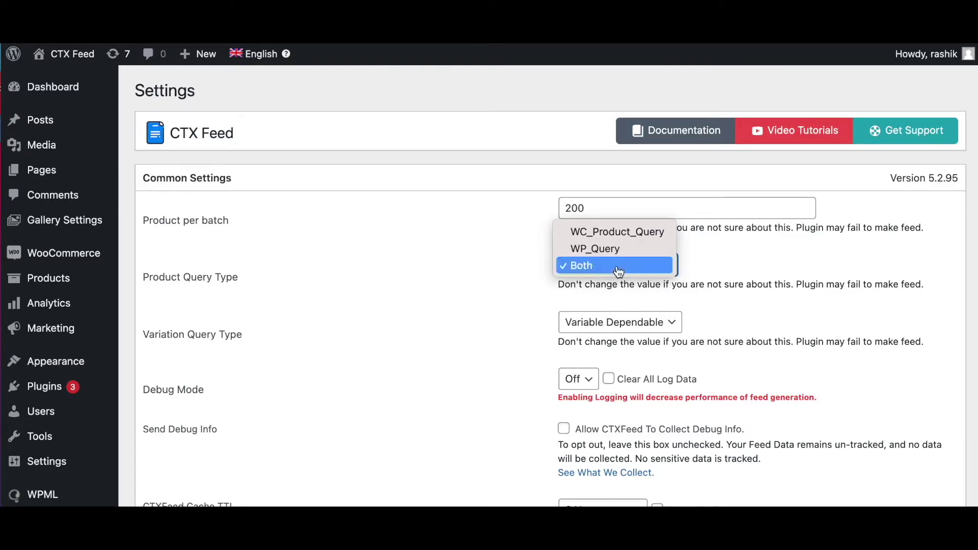
{"action": "left_click", "coordinate": [587, 273]}
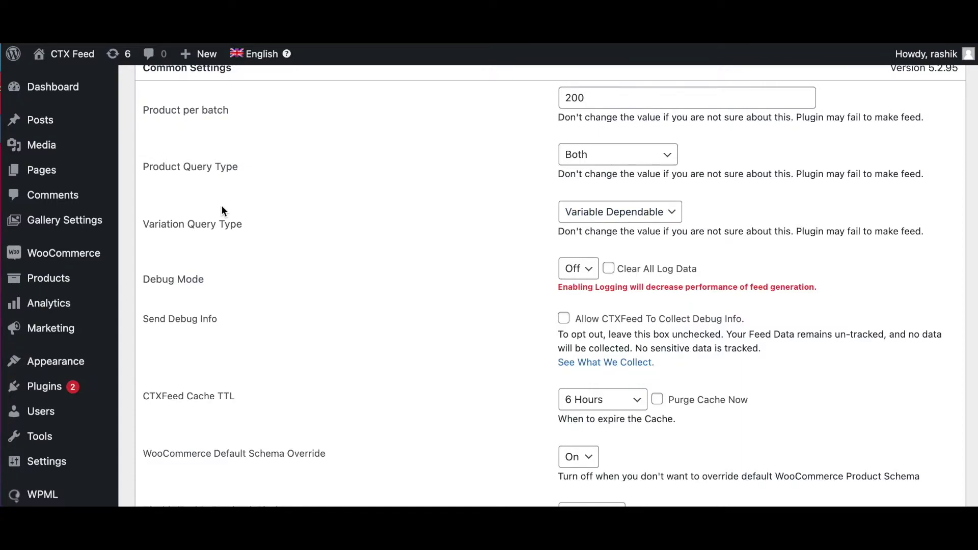
Switch Variation Query Type from Variable Dependable to Individual.
{"action": "left_click", "coordinate": [614, 217]}
{"action": "left_click", "coordinate": [618, 199]}
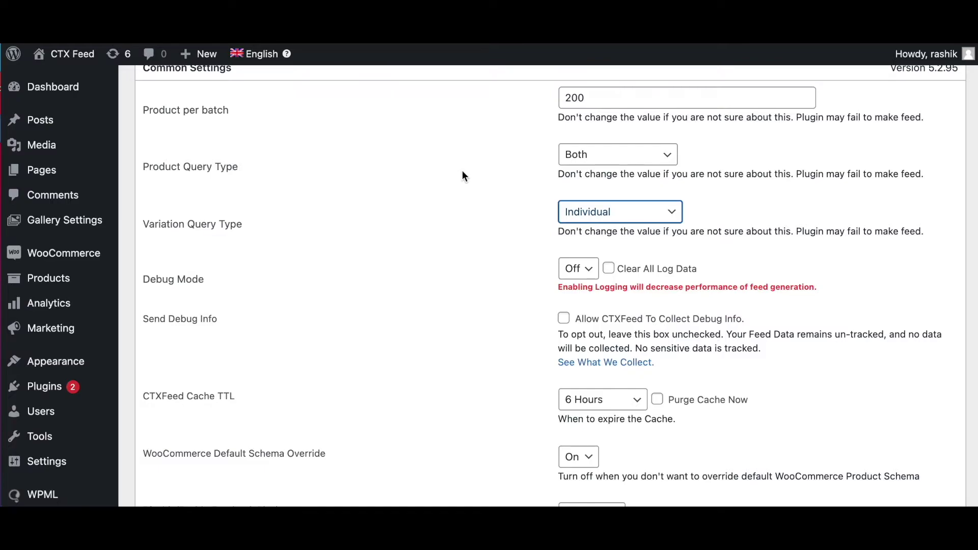
{"action": "left_click", "coordinate": [585, 214]}
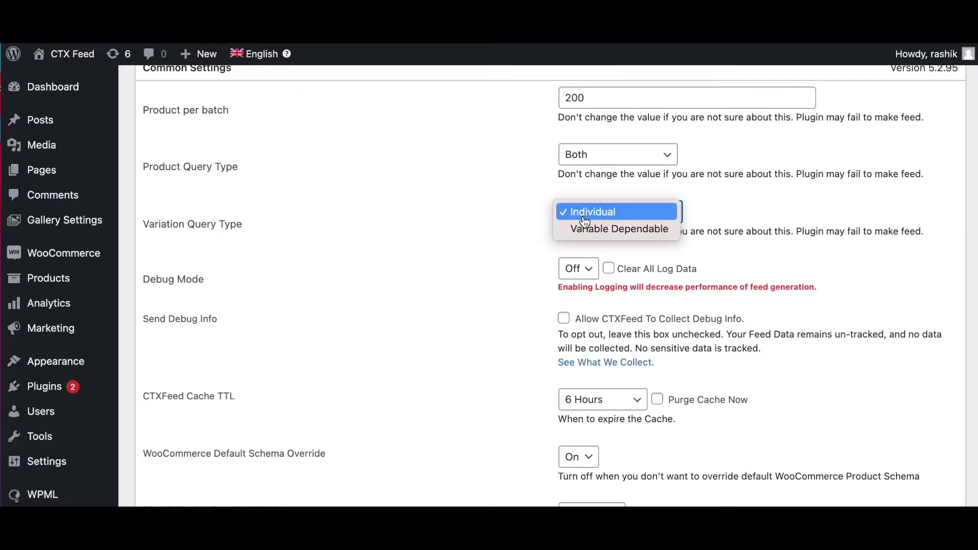
{"action": "left_click", "coordinate": [614, 213]}
{"action": "left_click", "coordinate": [191, 295]}
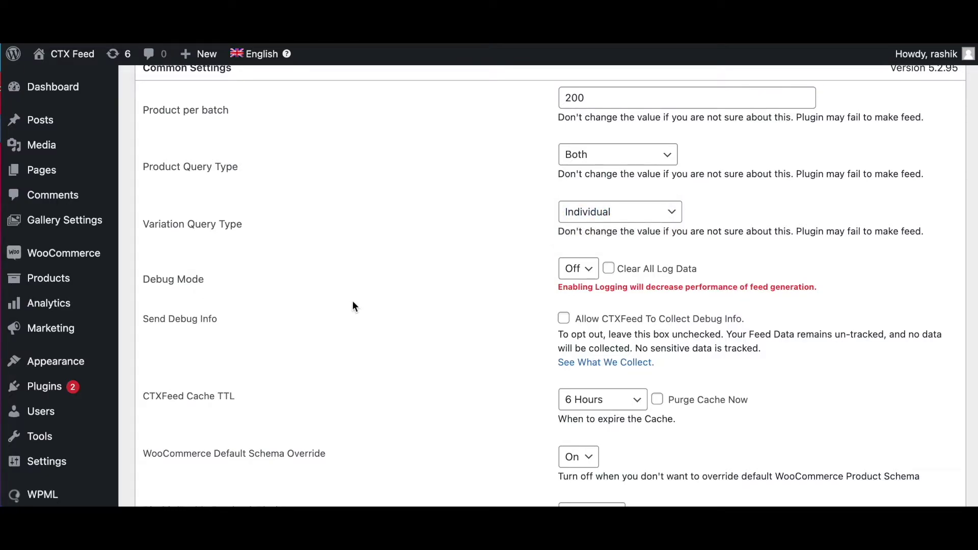
Change Debug Mode from Off to On.
{"action": "left_click", "coordinate": [576, 275]}
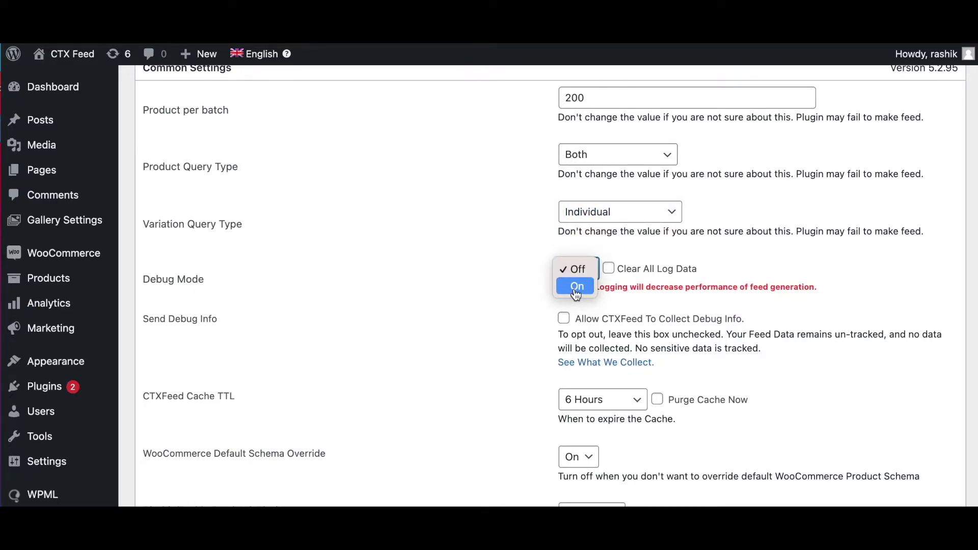
{"action": "left_click", "coordinate": [576, 295]}
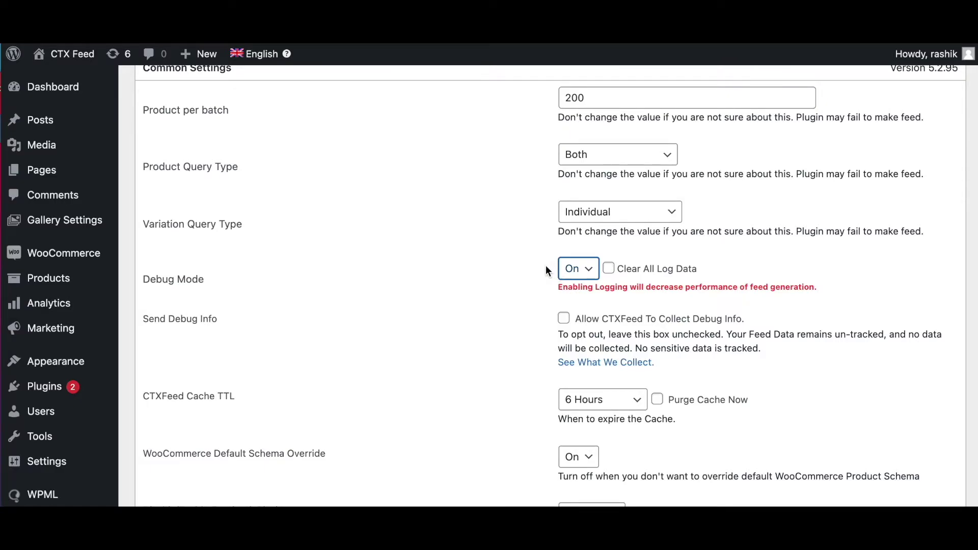
{"action": "left_click", "coordinate": [584, 275]}
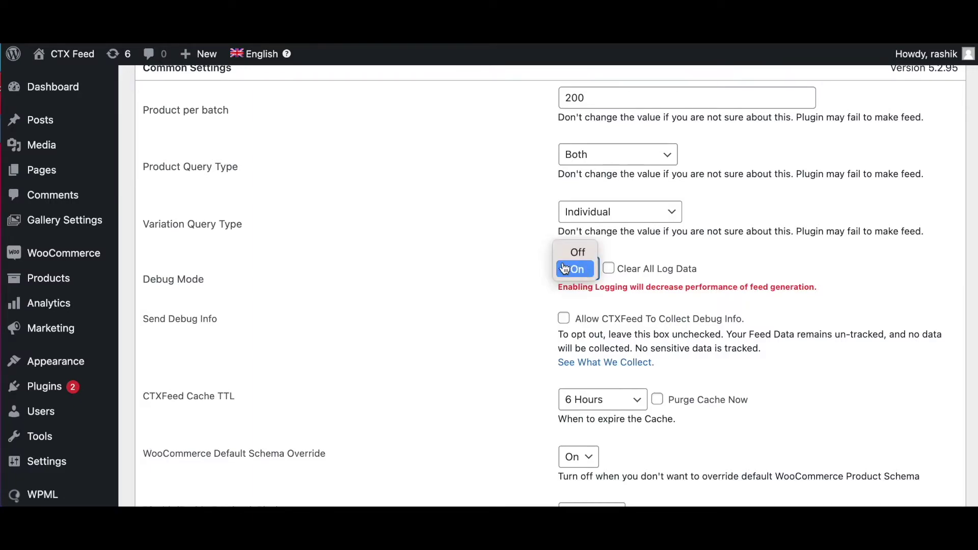
{"action": "left_click", "coordinate": [534, 252]}
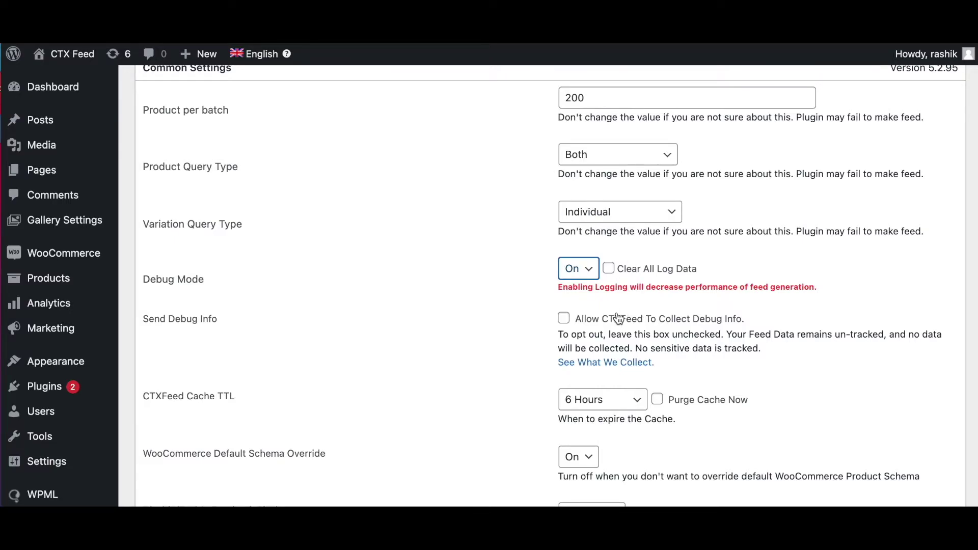
{"action": "left_click", "coordinate": [563, 331]}
{"action": "left_click", "coordinate": [634, 401]}
{"action": "left_click", "coordinate": [628, 403]}
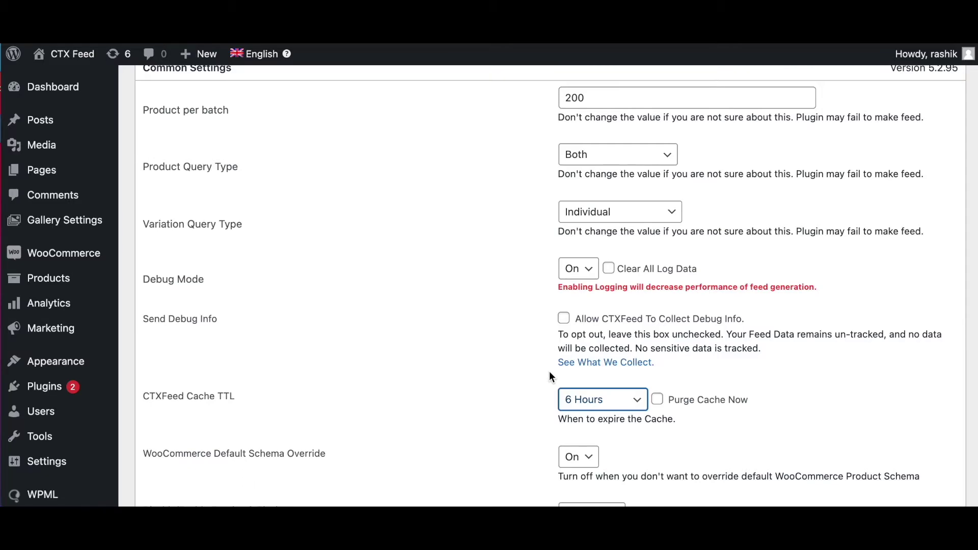
Confirm the schema override setting stays on.
{"action": "left_click", "coordinate": [389, 311]}
{"action": "scroll", "coordinate": [389, 312], "scroll_direction": "down", "scroll_amount": 5}
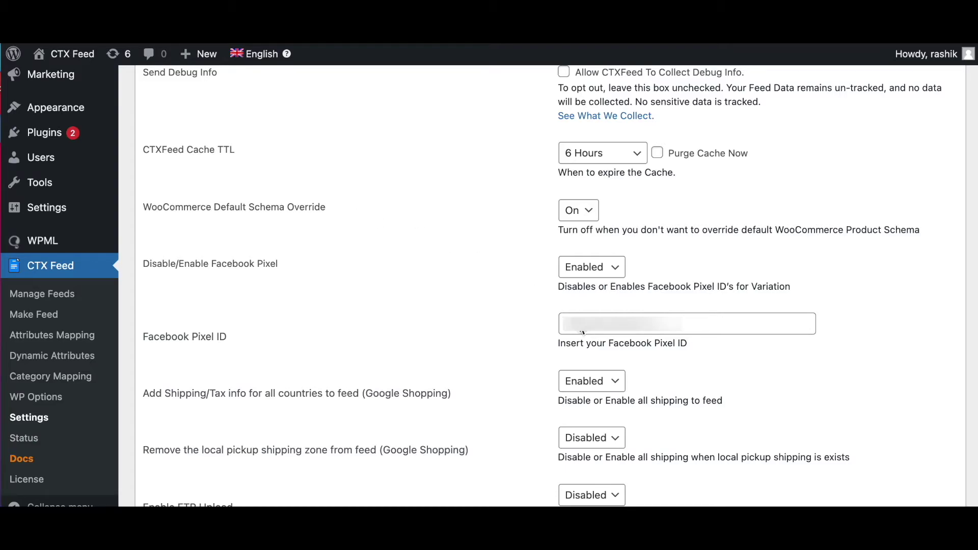
{"action": "left_click", "coordinate": [590, 213]}
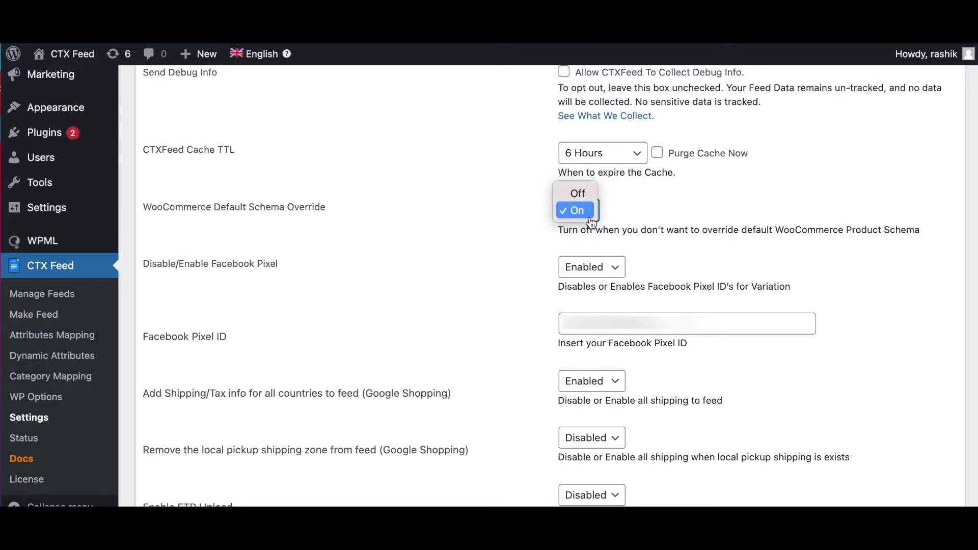
{"action": "left_click", "coordinate": [590, 211]}
{"action": "left_click", "coordinate": [590, 212]}
{"action": "left_click", "coordinate": [618, 204]}
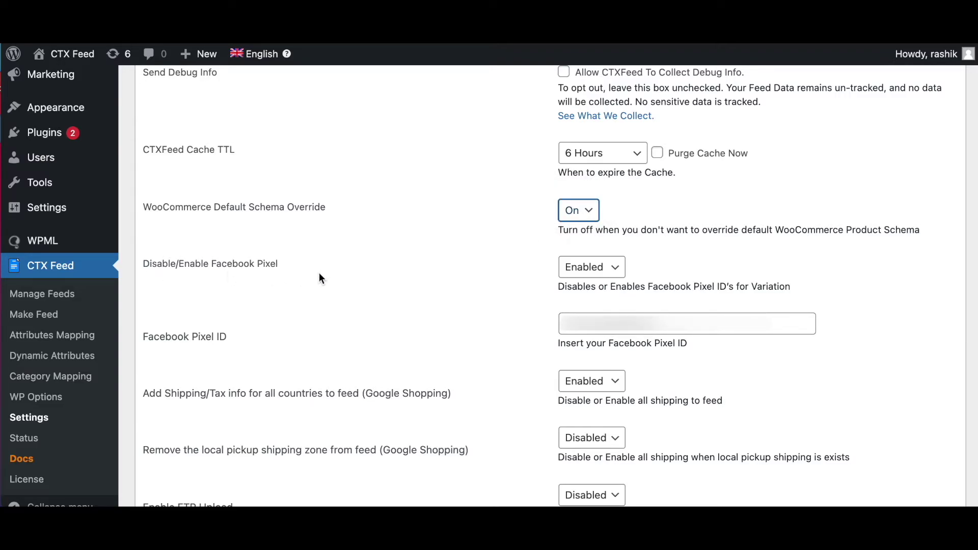
{"action": "left_click", "coordinate": [441, 283]}
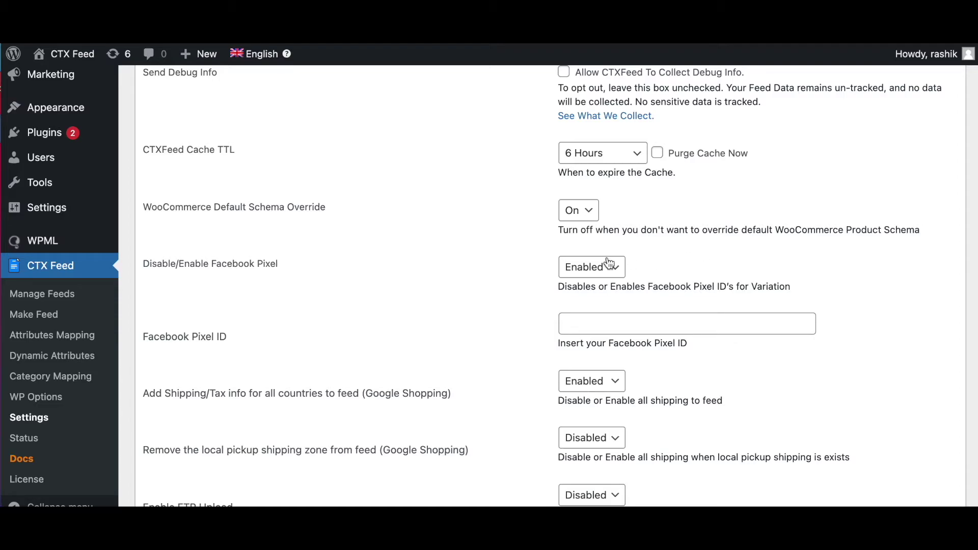
Enable Facebook Pixel, placing the cursor in the empty Pixel ID field.
{"action": "left_click", "coordinate": [601, 274]}
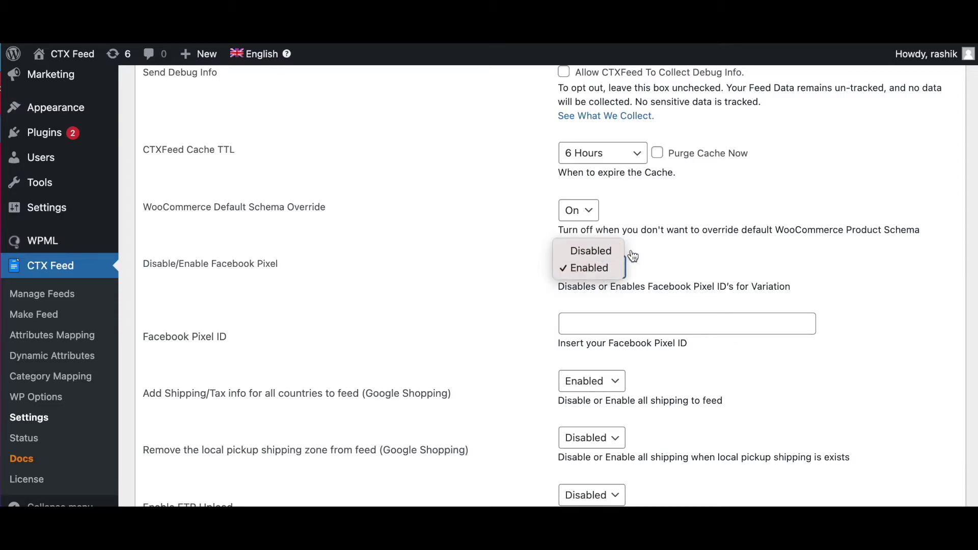
{"action": "left_click", "coordinate": [661, 274]}
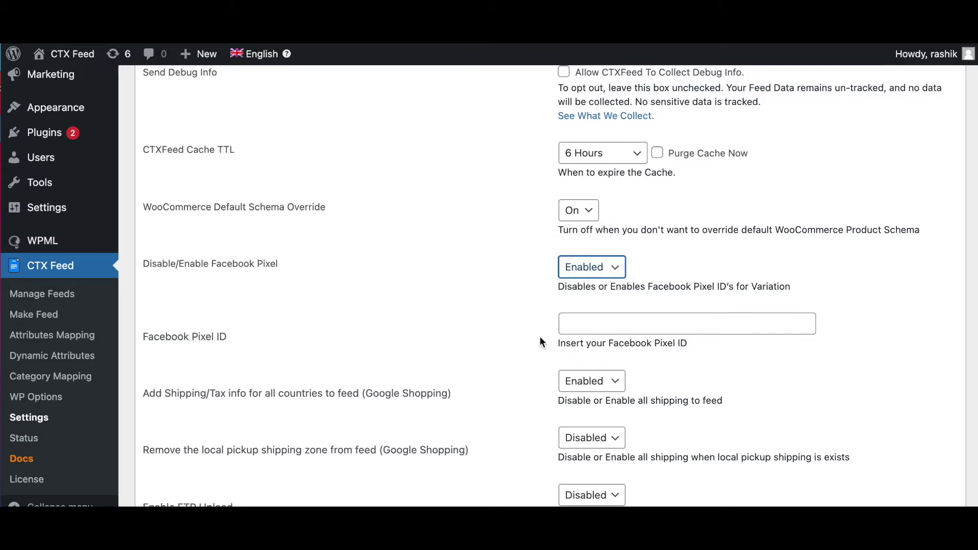
{"action": "left_click", "coordinate": [602, 331]}
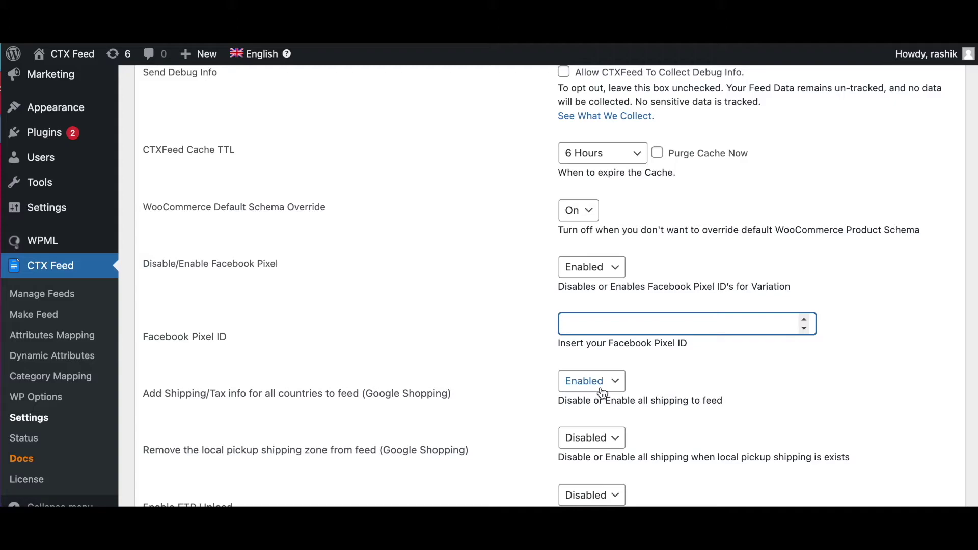
Keep shipping/tax info Enabled and enable removing the local pickup shipping zone.
{"action": "left_click", "coordinate": [615, 391]}
{"action": "left_click", "coordinate": [616, 390]}
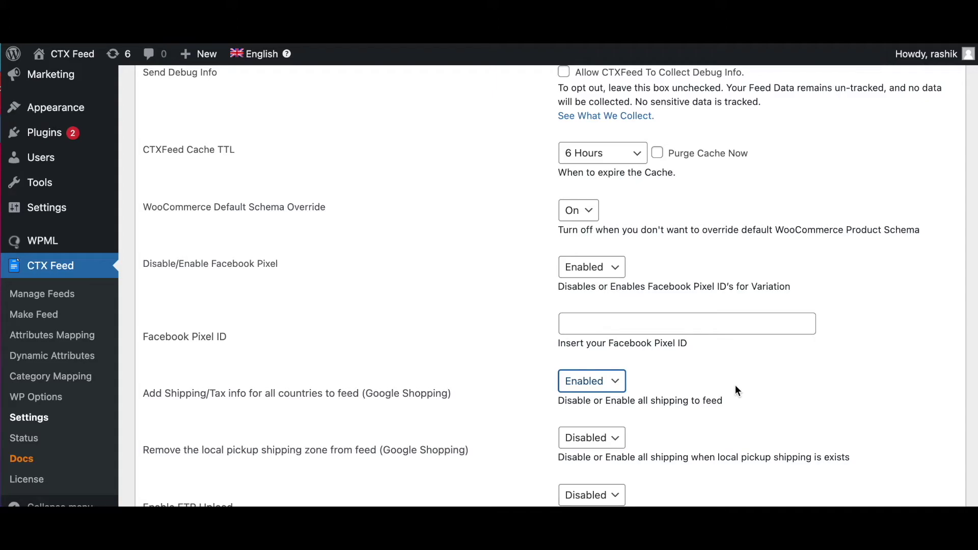
{"action": "scroll", "coordinate": [735, 387], "scroll_direction": "down", "scroll_amount": 3}
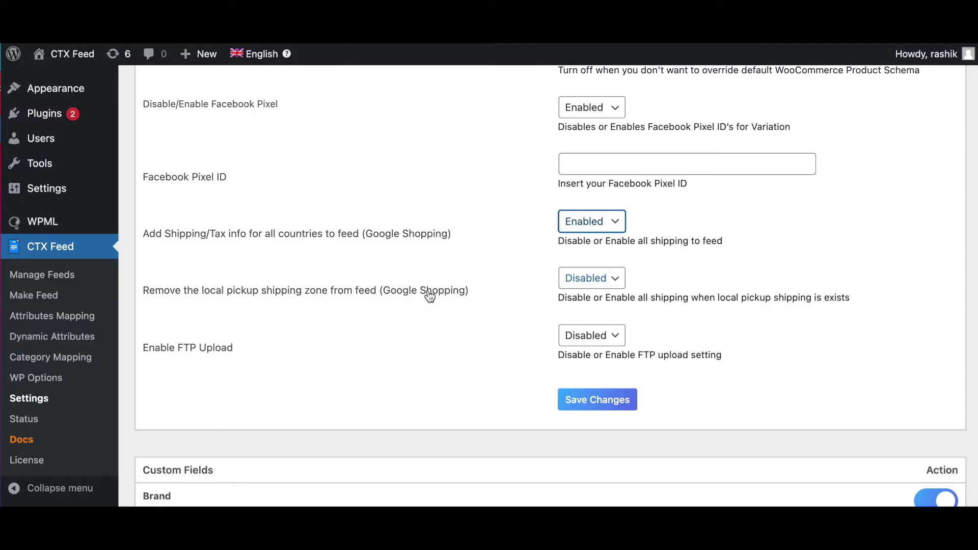
{"action": "left_click", "coordinate": [588, 281]}
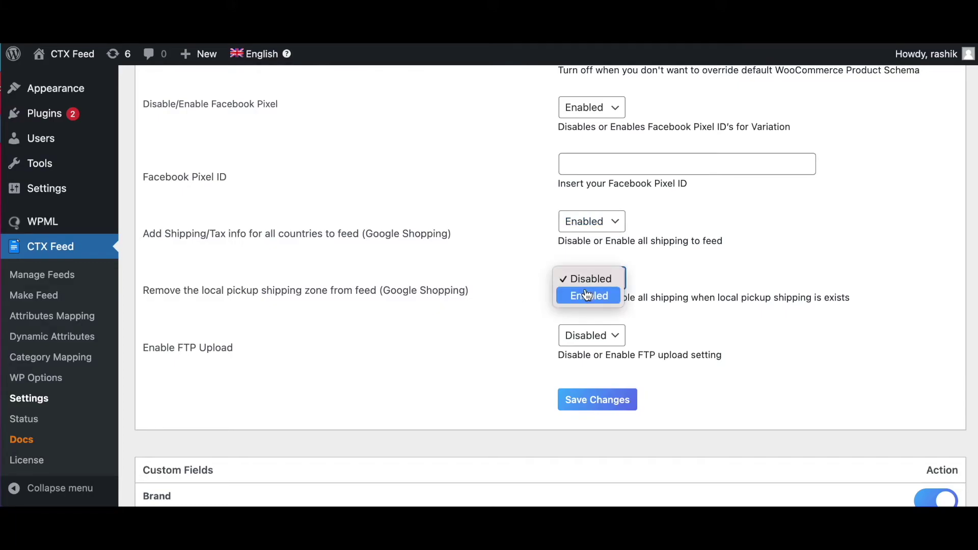
{"action": "left_click", "coordinate": [588, 300]}
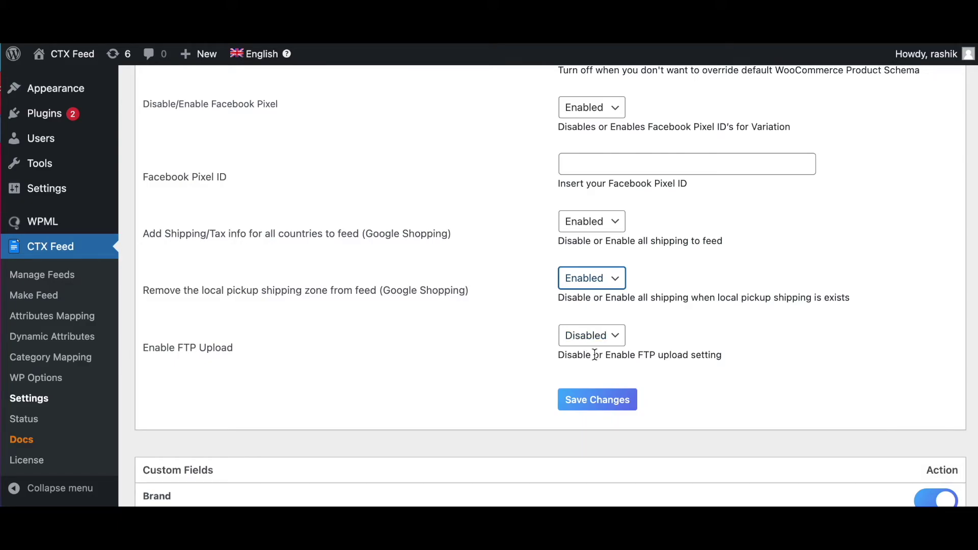
Set Enable FTP Upload to Enabled and save the settings.
{"action": "left_click", "coordinate": [627, 345]}
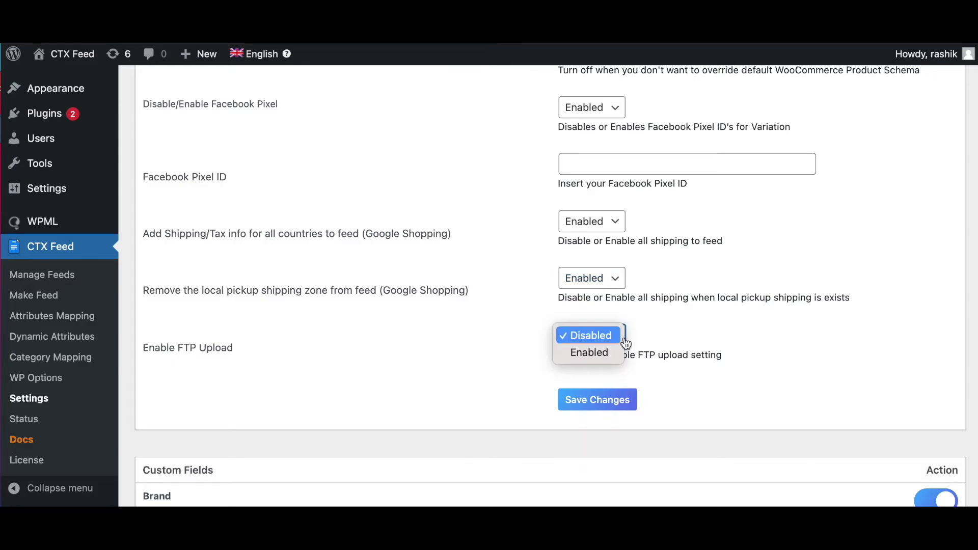
{"action": "left_click", "coordinate": [603, 352]}
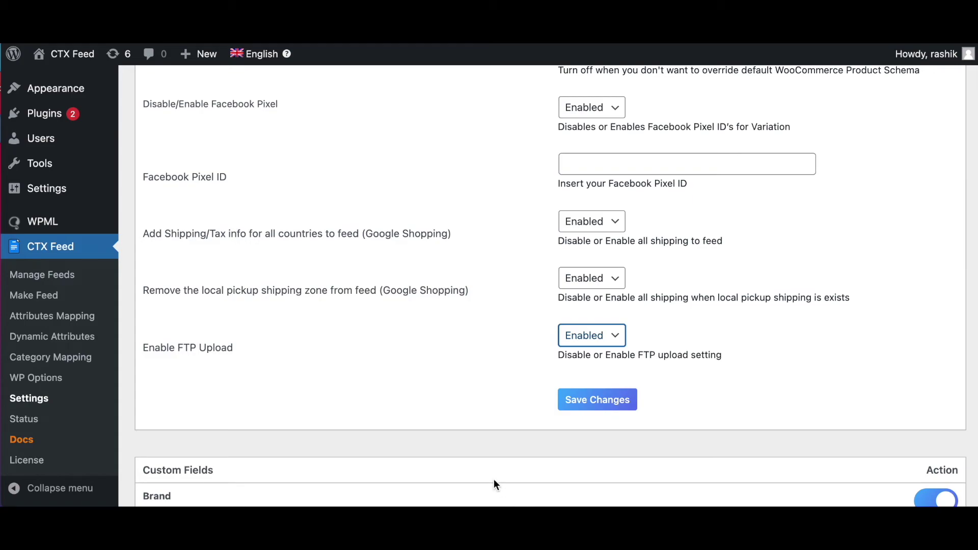
{"action": "left_click", "coordinate": [616, 338]}
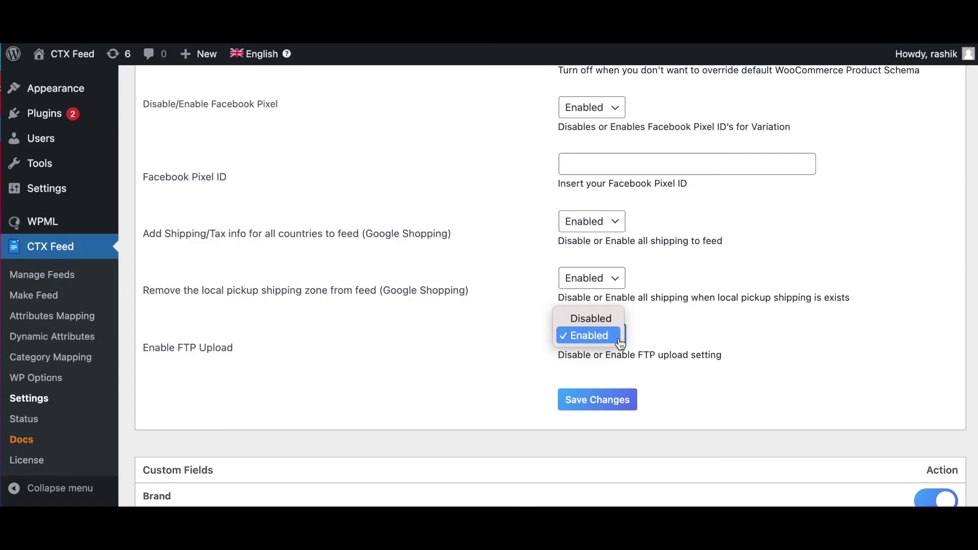
{"action": "left_click", "coordinate": [612, 336]}
{"action": "left_click", "coordinate": [582, 402]}
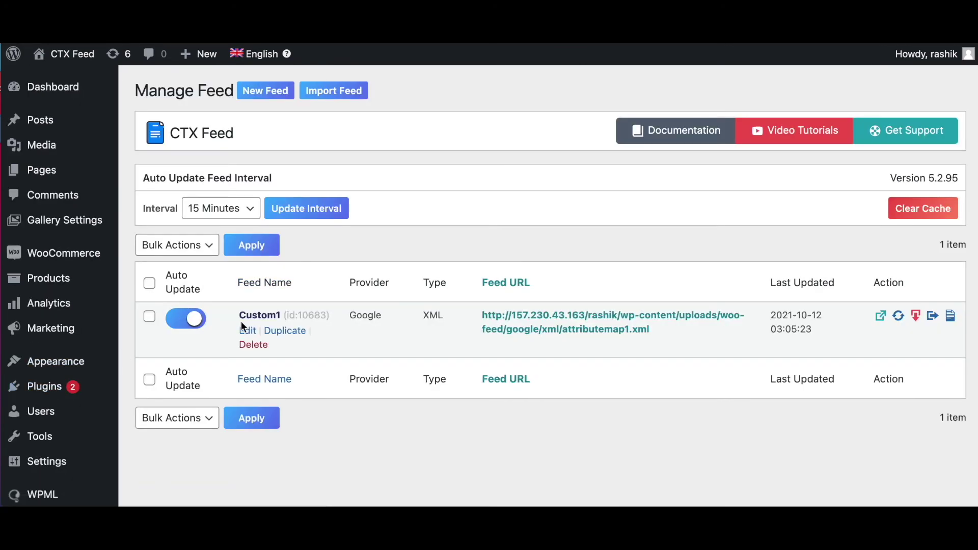
Edit the Custom1 feed and set its FTP/SFTP Enabled option to Enabled.
{"action": "left_click", "coordinate": [256, 322]}
{"action": "scroll", "coordinate": [637, 349], "scroll_direction": "down", "scroll_amount": 10}
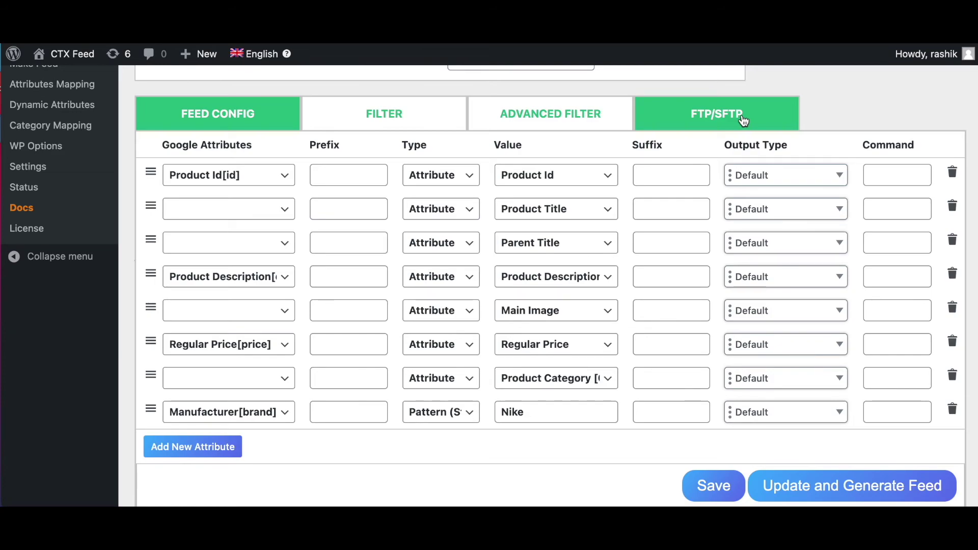
{"action": "left_click", "coordinate": [743, 120]}
{"action": "left_click", "coordinate": [603, 196]}
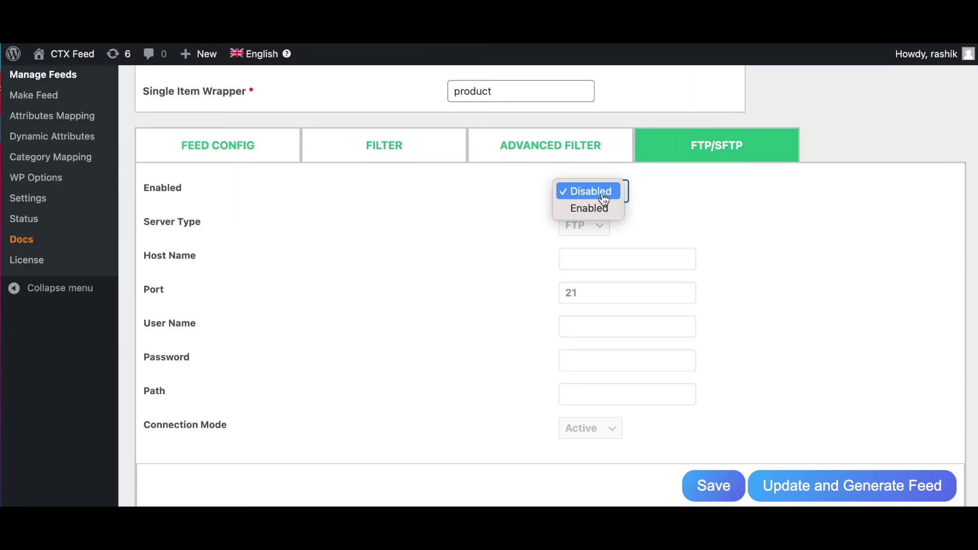
{"action": "left_click", "coordinate": [594, 208]}
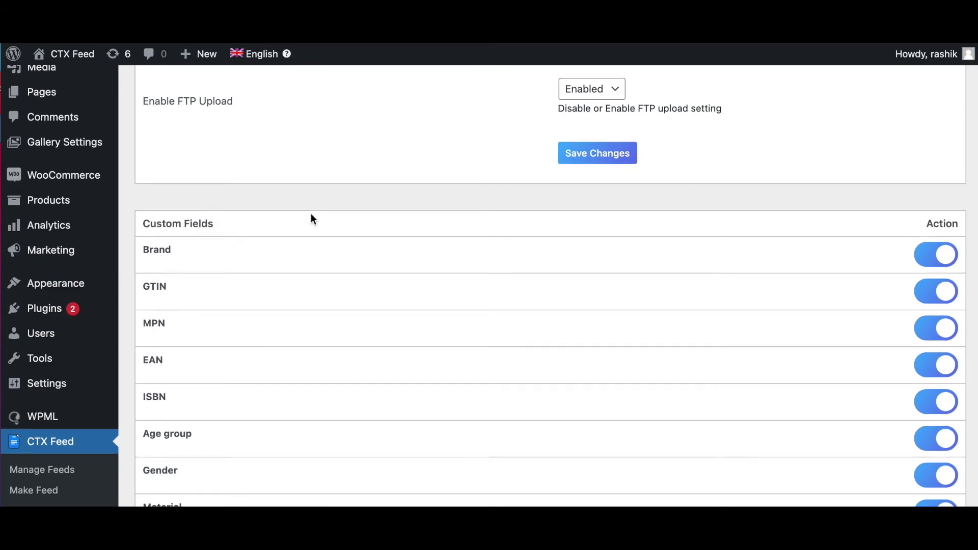
{"action": "scroll", "coordinate": [313, 219], "scroll_direction": "down", "scroll_amount": 1}
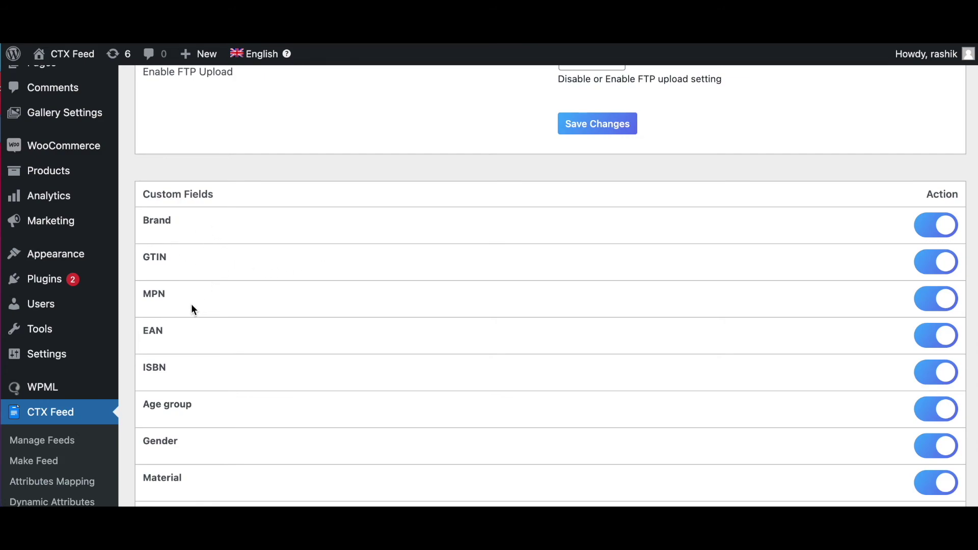
{"action": "scroll", "coordinate": [177, 180], "scroll_direction": "down", "scroll_amount": 2}
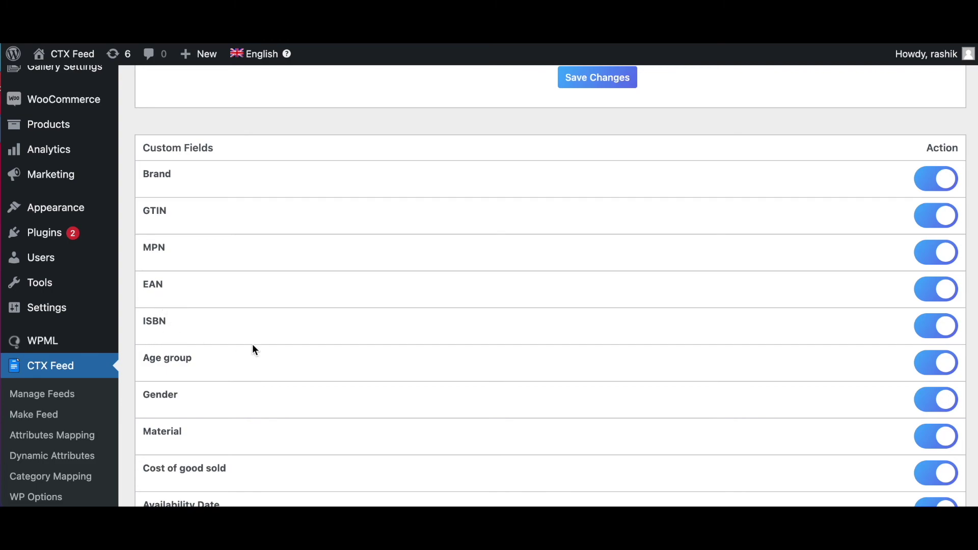
{"action": "scroll", "coordinate": [254, 350], "scroll_direction": "down", "scroll_amount": 4}
{"action": "scroll", "coordinate": [239, 326], "scroll_direction": "down", "scroll_amount": 1}
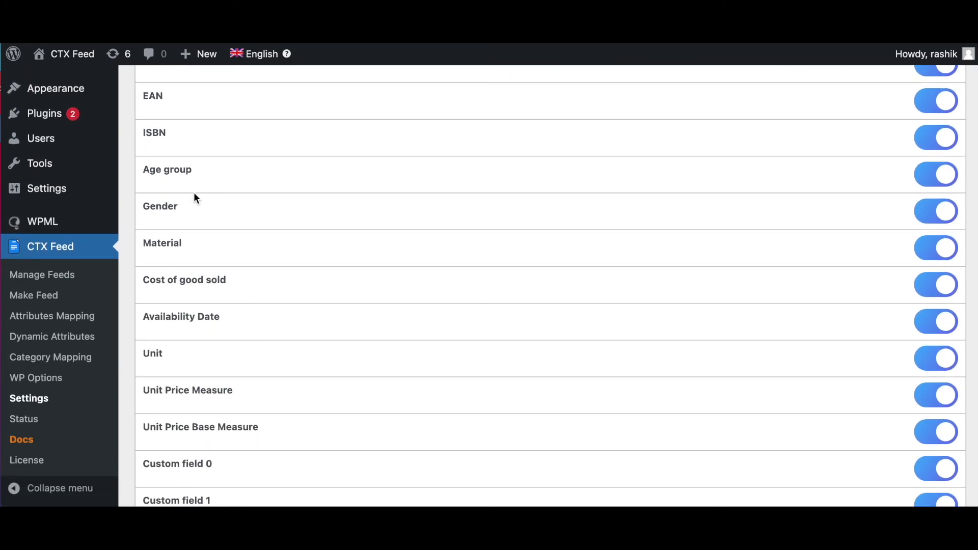
{"action": "scroll", "coordinate": [354, 372], "scroll_direction": "down", "scroll_amount": 4}
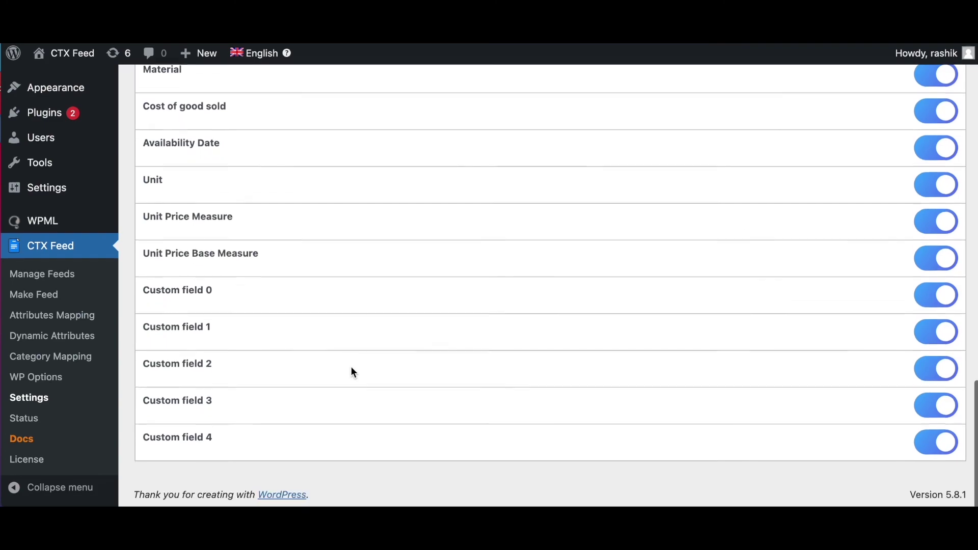
{"action": "left_click", "coordinate": [943, 192]}
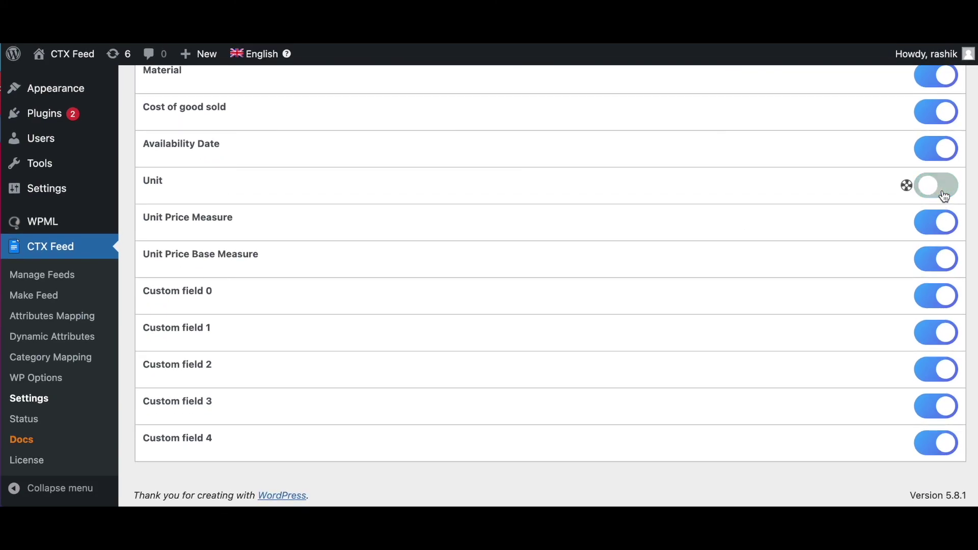
{"action": "left_click", "coordinate": [943, 194]}
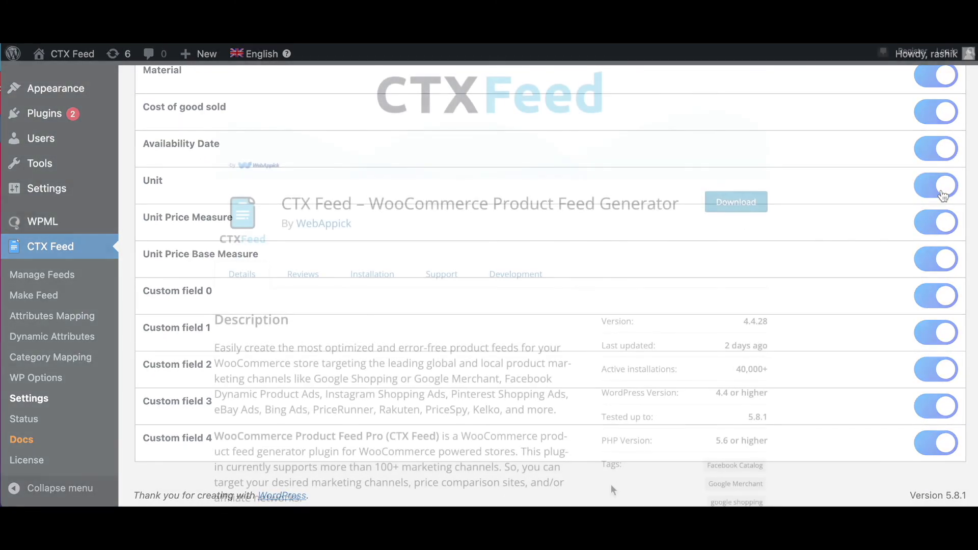